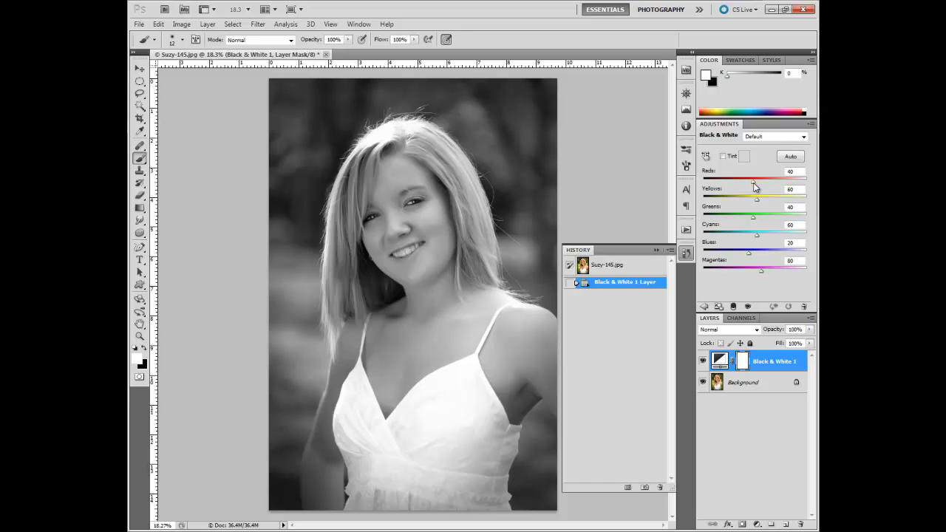
# Raise the Black & White Reds slider to 64 and Greens to 153
pyautogui.moveTo(755, 186)
pyautogui.mouseDown()
pyautogui.moveTo(774, 178)
pyautogui.moveTo(737, 185)
pyautogui.moveTo(762, 184)
pyautogui.moveTo(754, 184)
pyautogui.moveTo(763, 203)
pyautogui.mouseUp()
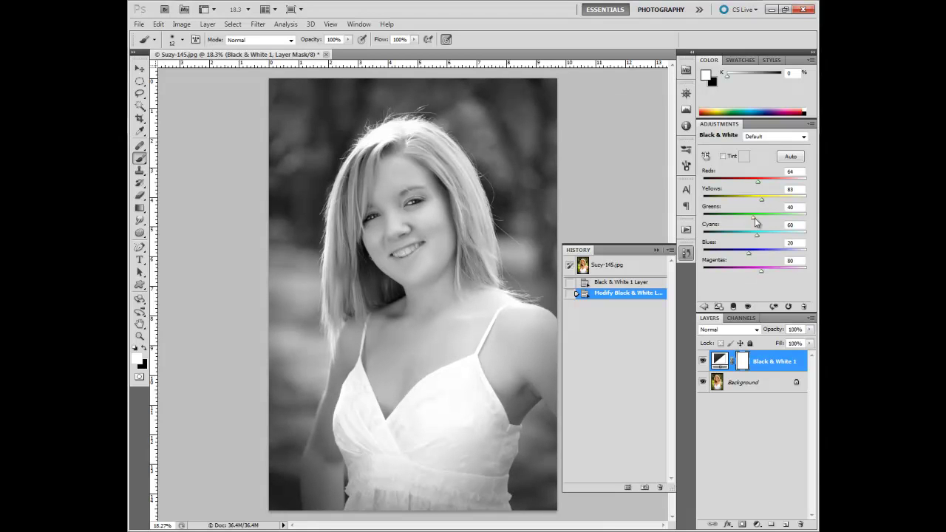
pyautogui.moveTo(754, 220)
pyautogui.mouseDown()
pyautogui.moveTo(789, 221)
pyautogui.moveTo(753, 220)
pyautogui.moveTo(788, 231)
pyautogui.moveTo(757, 236)
pyautogui.moveTo(795, 236)
pyautogui.moveTo(739, 238)
pyautogui.moveTo(791, 238)
pyautogui.moveTo(756, 238)
pyautogui.moveTo(782, 255)
pyautogui.moveTo(743, 259)
pyautogui.moveTo(790, 263)
pyautogui.moveTo(742, 265)
pyautogui.moveTo(758, 273)
pyautogui.mouseUp()
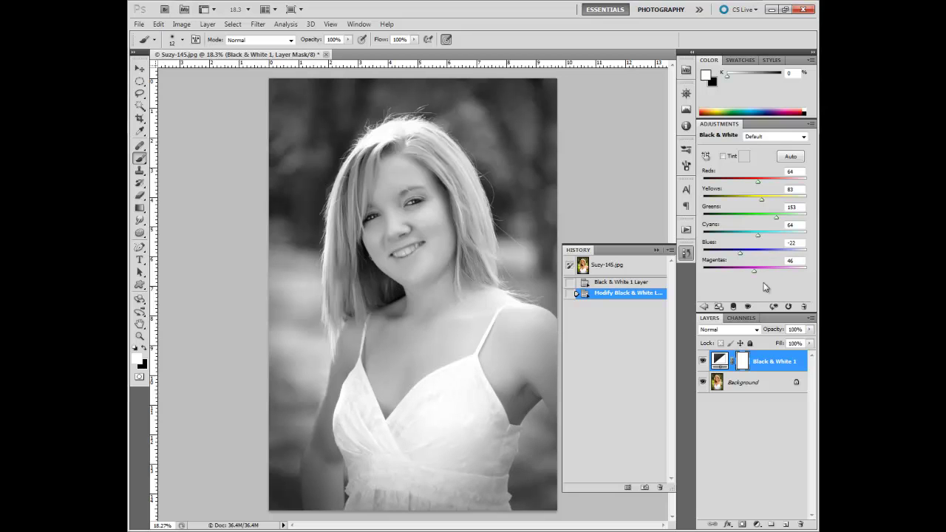
# Add a Curves layer with an S-shaped contrast curve, then revert to the Black & White 1 Layer state
pyautogui.click(756, 524)
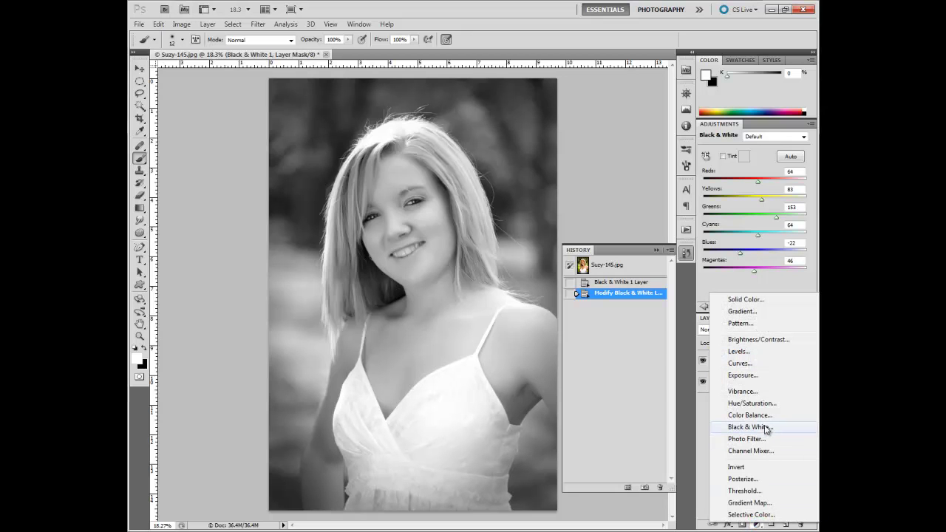
pyautogui.click(761, 364)
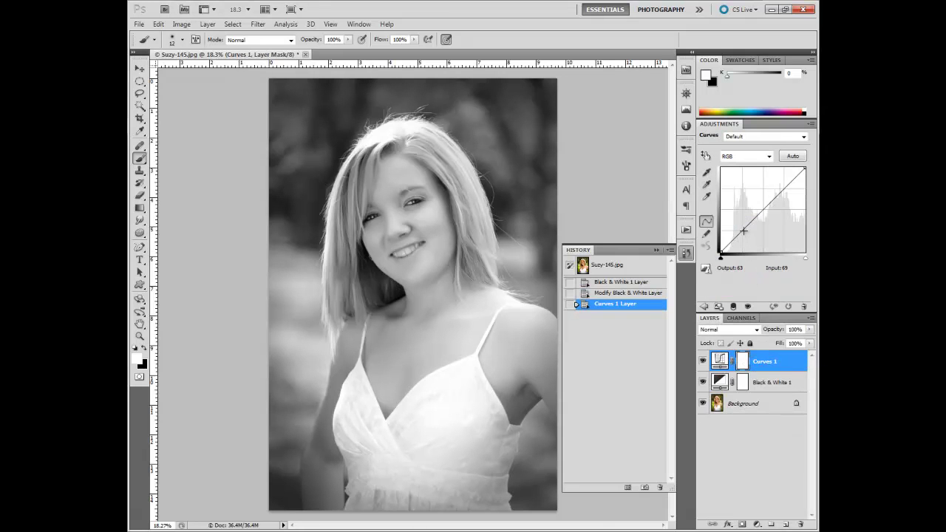
pyautogui.moveTo(743, 230); pyautogui.dragTo(743, 234)
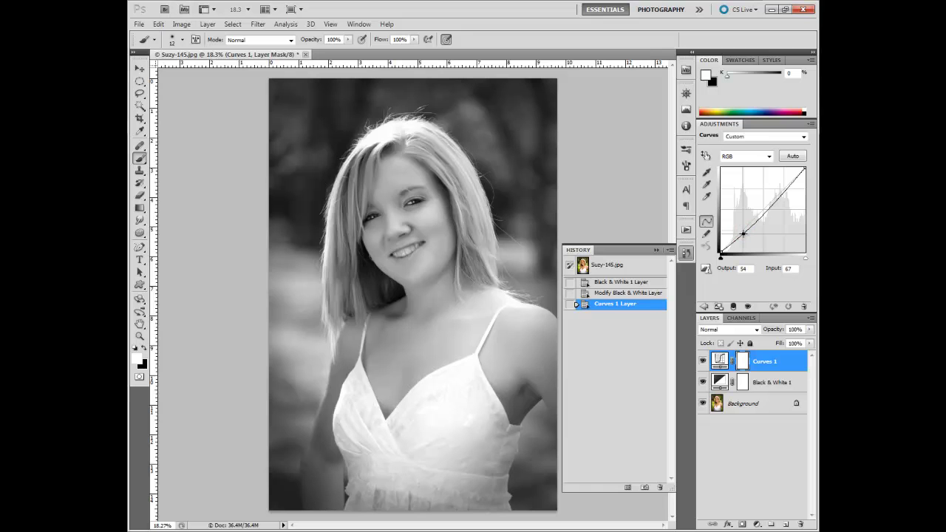
pyautogui.moveTo(779, 198); pyautogui.dragTo(777, 193)
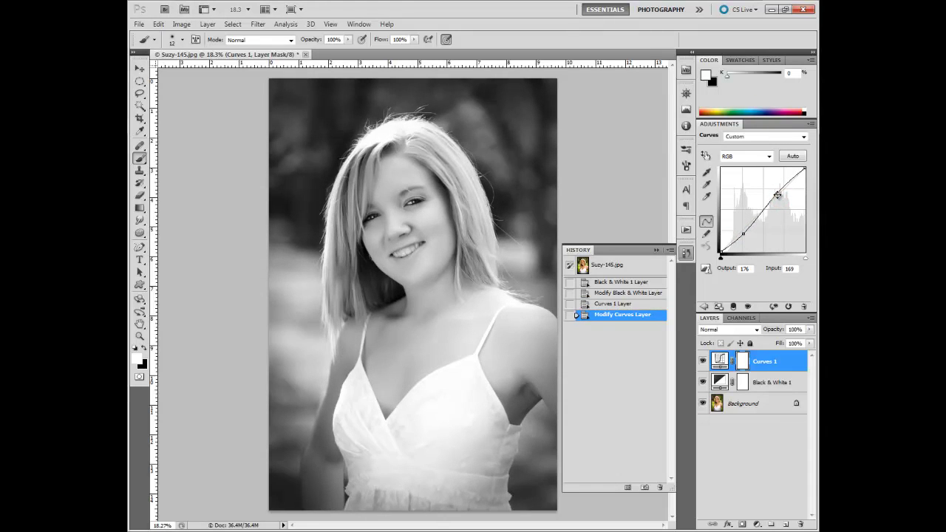
pyautogui.click(640, 282)
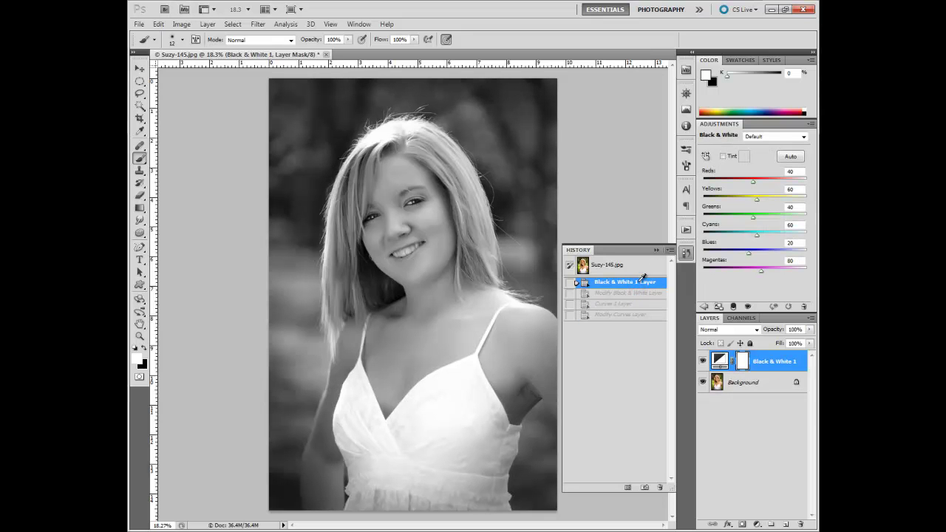
# Step to the Modify Curves Layer state, then revert to the Suzy-145.jpg snapshot
pyautogui.click(636, 315)
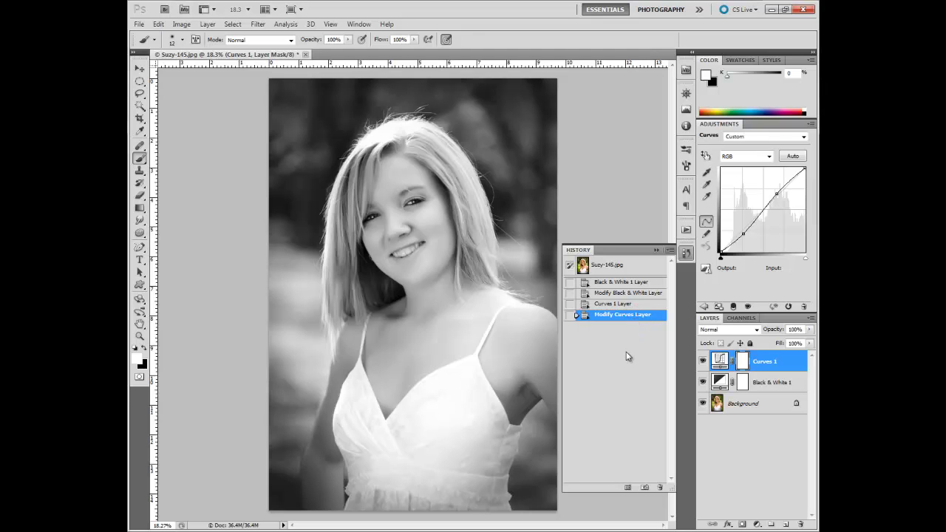
pyautogui.click(628, 265)
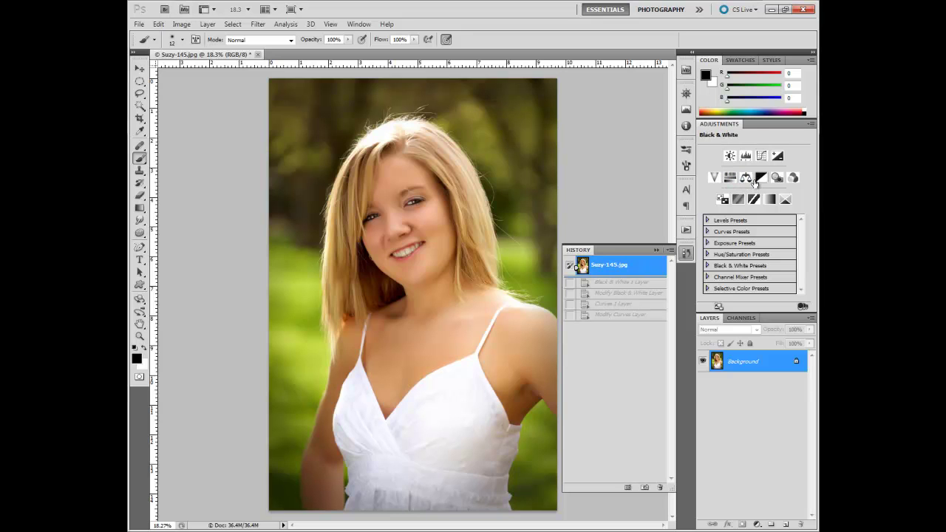
pyautogui.click(747, 178)
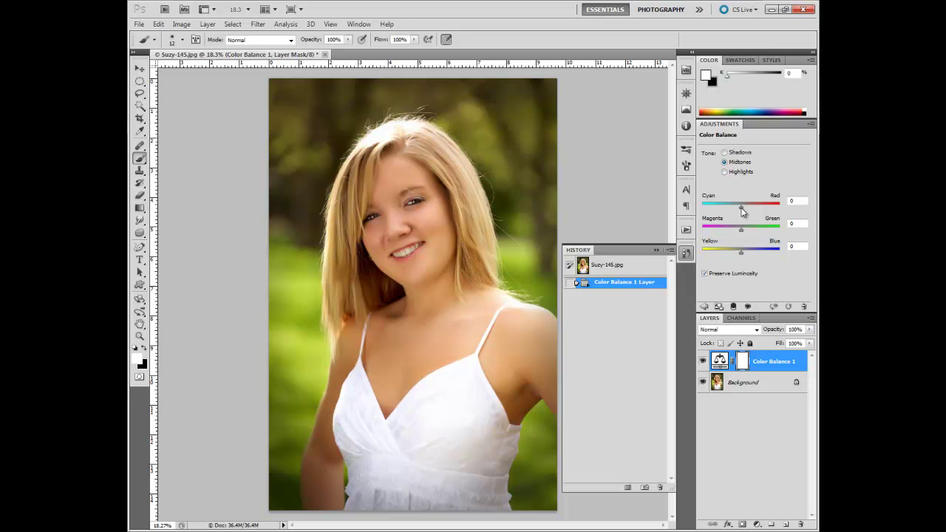
pyautogui.moveTo(747, 207)
pyautogui.mouseDown()
pyautogui.moveTo(764, 207)
pyautogui.moveTo(725, 210)
pyautogui.moveTo(744, 208)
pyautogui.moveTo(739, 232)
pyautogui.moveTo(728, 233)
pyautogui.moveTo(738, 232)
pyautogui.moveTo(751, 255)
pyautogui.moveTo(732, 253)
pyautogui.moveTo(749, 252)
pyautogui.moveTo(740, 232)
pyautogui.moveTo(728, 234)
pyautogui.moveTo(760, 234)
pyautogui.moveTo(743, 235)
pyautogui.moveTo(744, 207)
pyautogui.moveTo(728, 212)
pyautogui.moveTo(742, 213)
pyautogui.mouseUp()
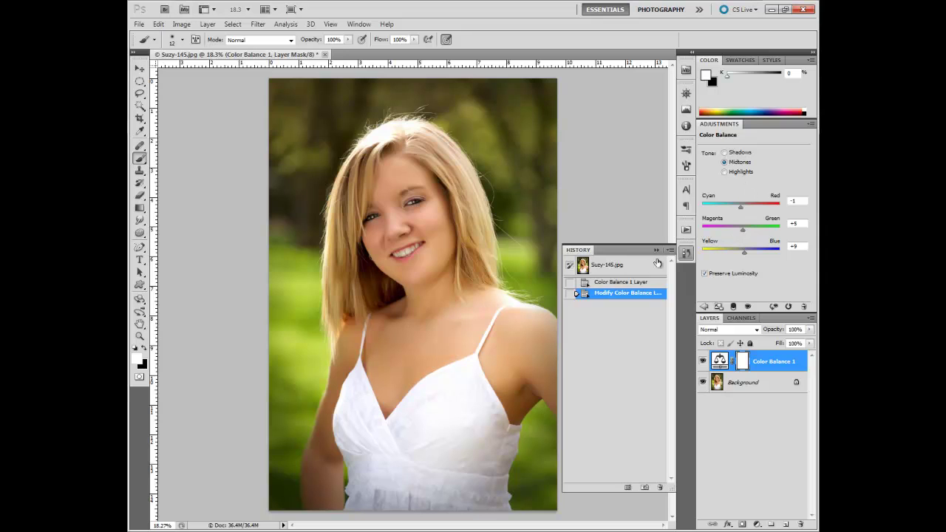
pyautogui.click(627, 266)
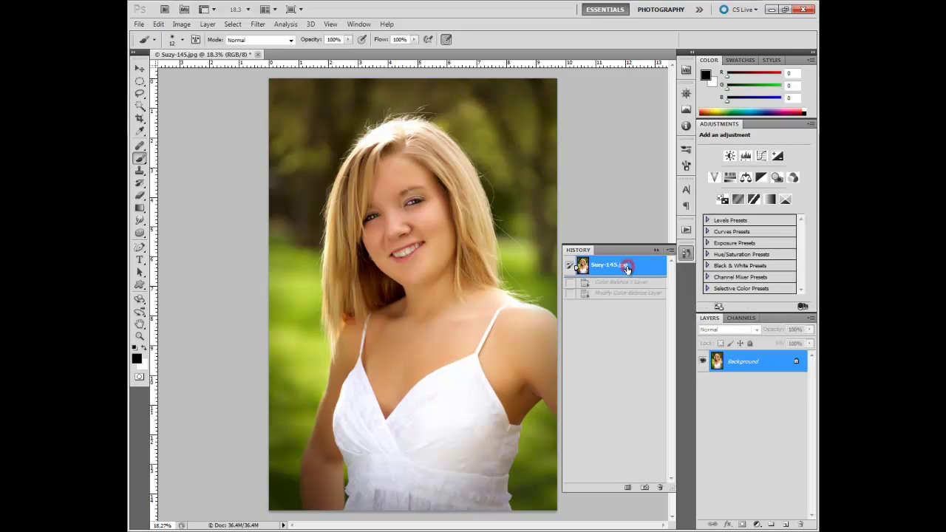
# Add a Photo Filter layer and try Cooling Filter (LBB), Warming Filter (81) and Blue
pyautogui.click(778, 179)
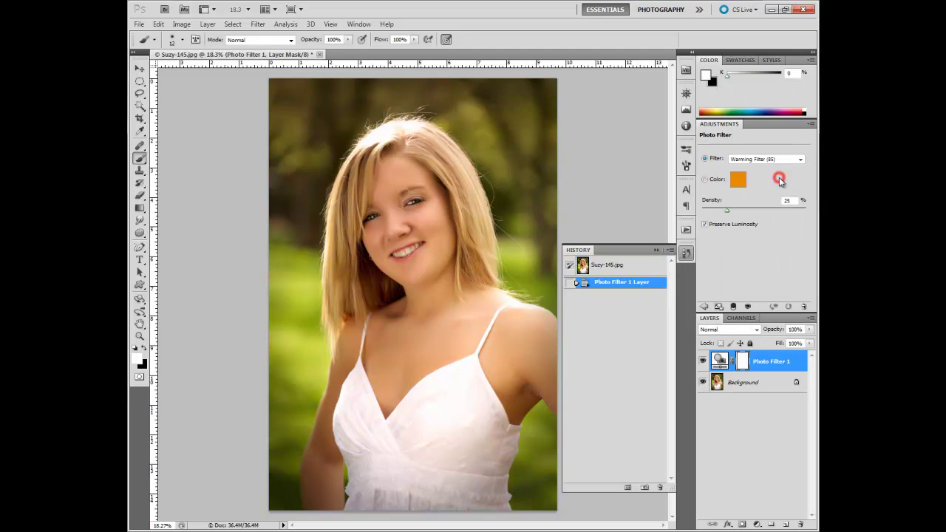
pyautogui.click(801, 160)
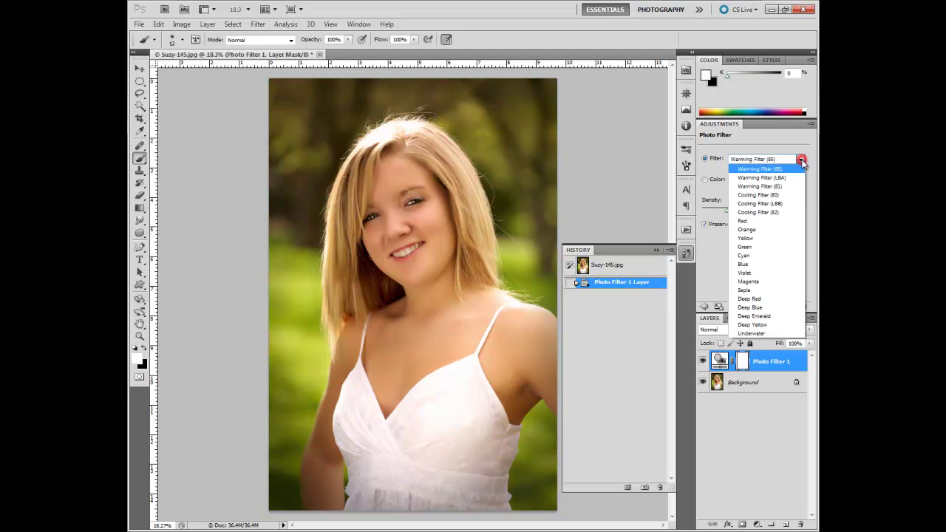
pyautogui.click(777, 204)
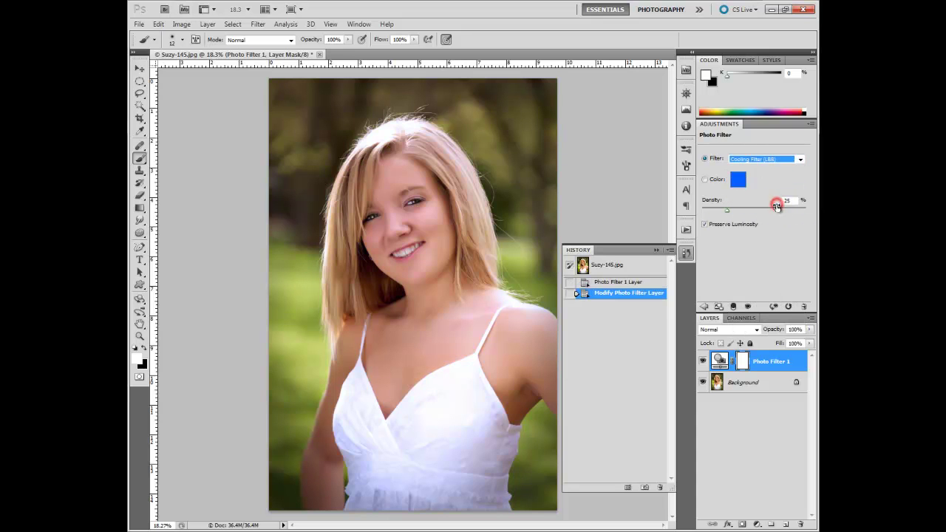
pyautogui.click(801, 160)
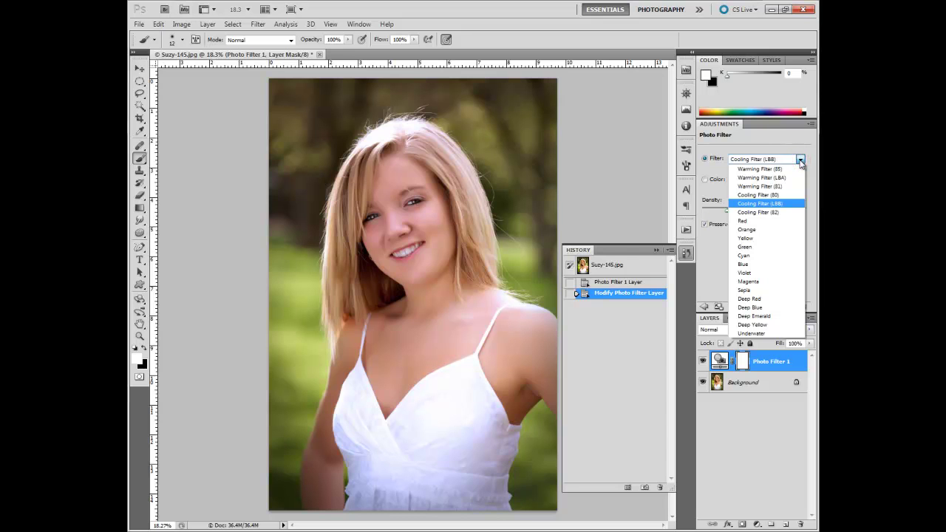
pyautogui.click(792, 186)
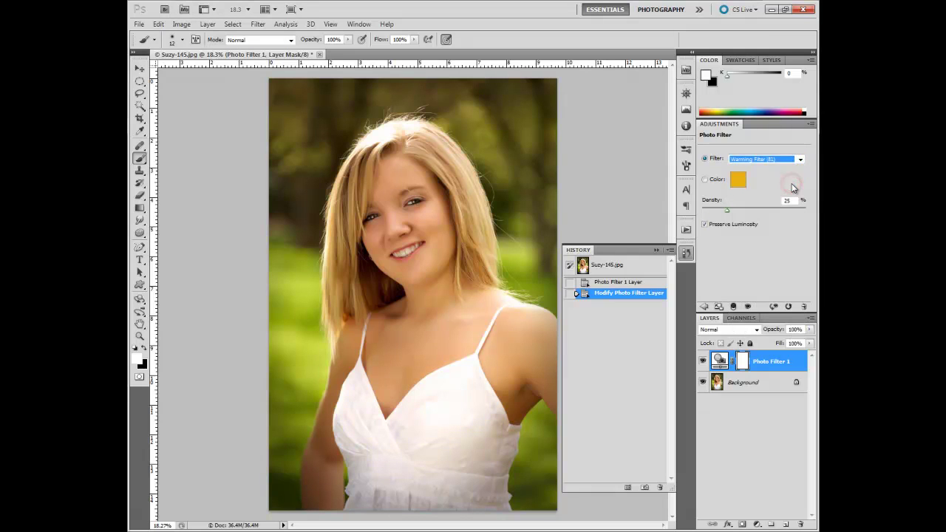
pyautogui.click(800, 160)
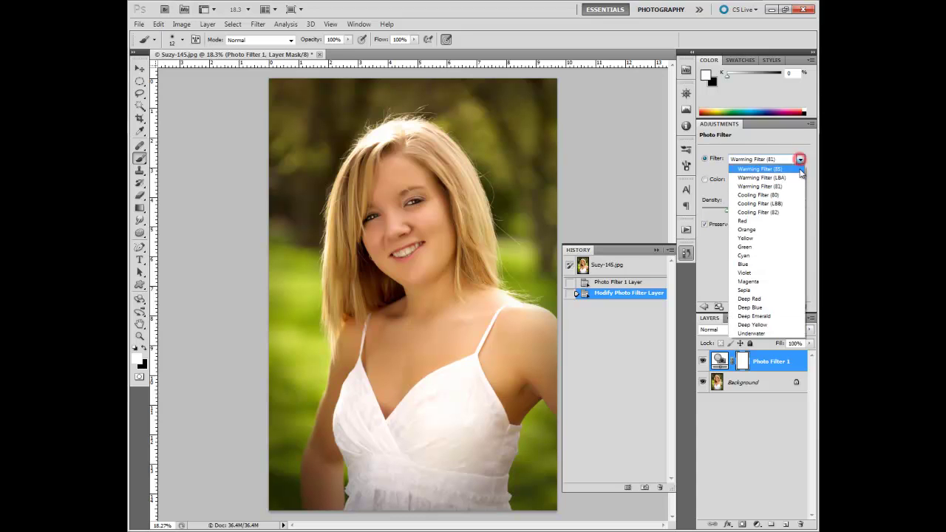
pyautogui.click(774, 264)
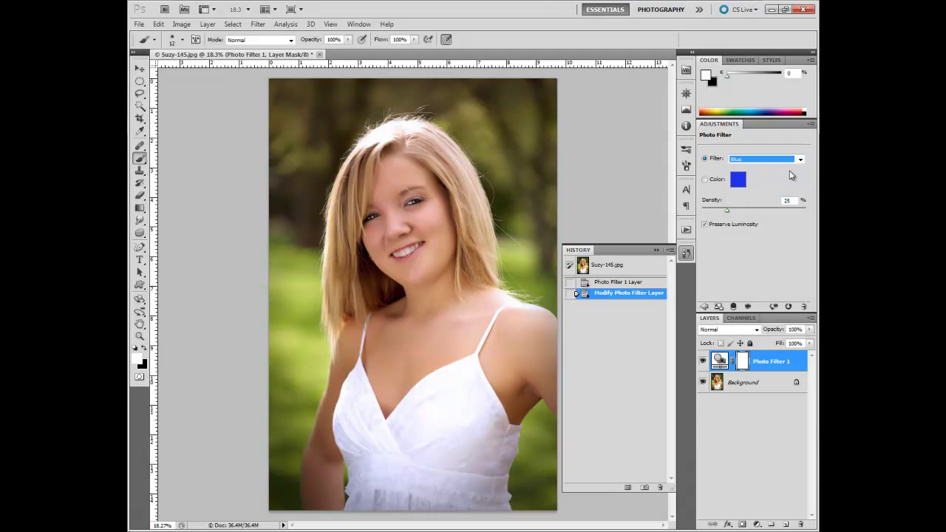
# Try Deep Red and Deep Emerald, then revert and add a default Channel Mixer layer
pyautogui.click(799, 160)
pyautogui.click(776, 298)
pyautogui.click(800, 160)
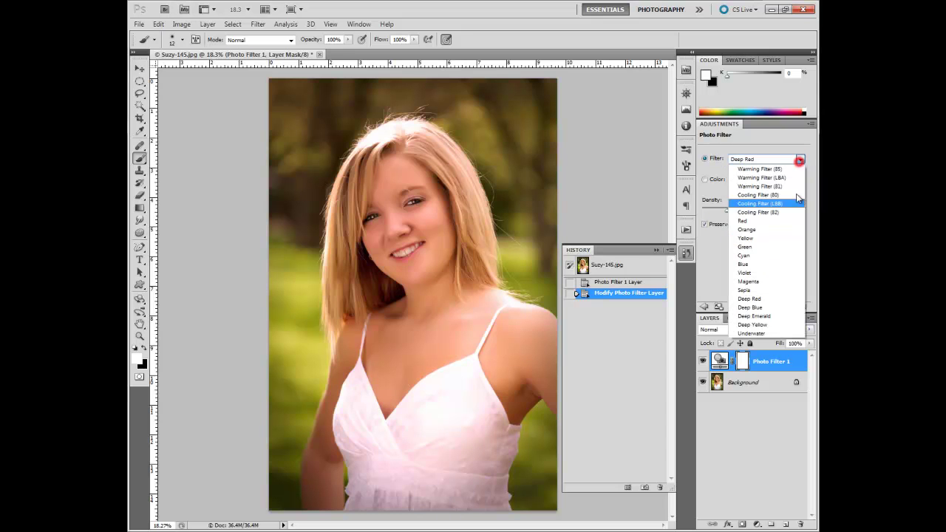
pyautogui.click(776, 317)
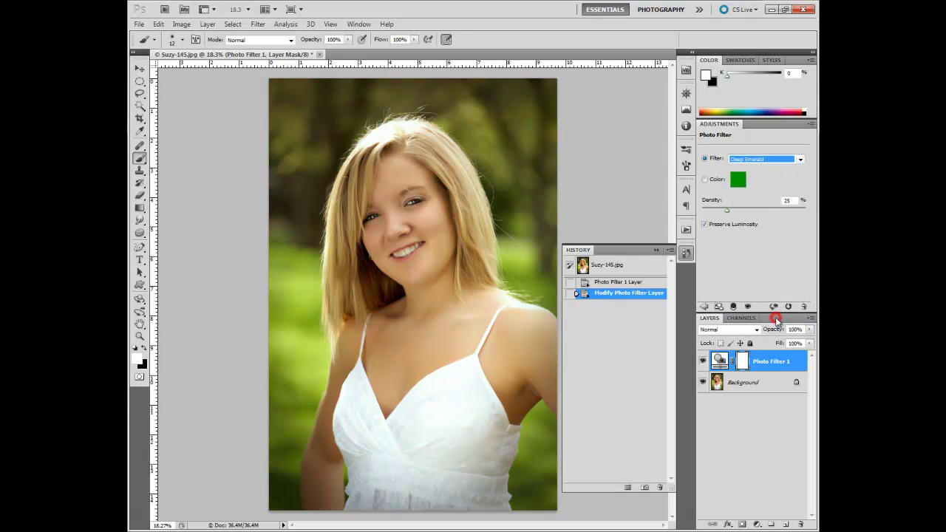
pyautogui.click(634, 267)
pyautogui.click(793, 178)
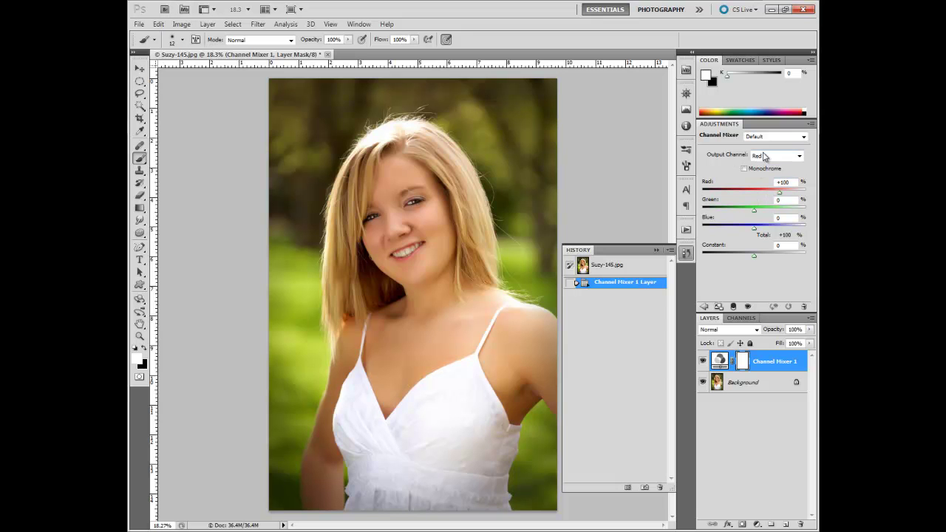
# Lower red in the Red output, then rebalance green and red in the Green output
pyautogui.moveTo(779, 192); pyautogui.dragTo(772, 229)
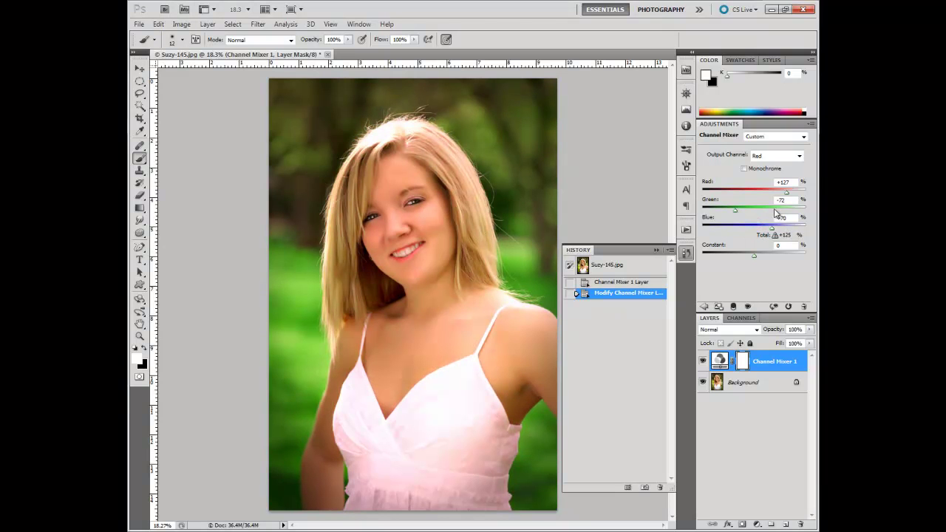
pyautogui.click(798, 156)
pyautogui.click(776, 175)
pyautogui.moveTo(777, 210); pyautogui.dragTo(765, 193)
# Adjust blue in the Green output, then discard the mix by reverting to Suzy-145.jpg
pyautogui.moveTo(755, 226); pyautogui.dragTo(769, 228)
pyautogui.moveTo(762, 232)
pyautogui.mouseDown()
pyautogui.moveTo(749, 231)
pyautogui.moveTo(758, 231)
pyautogui.mouseUp()
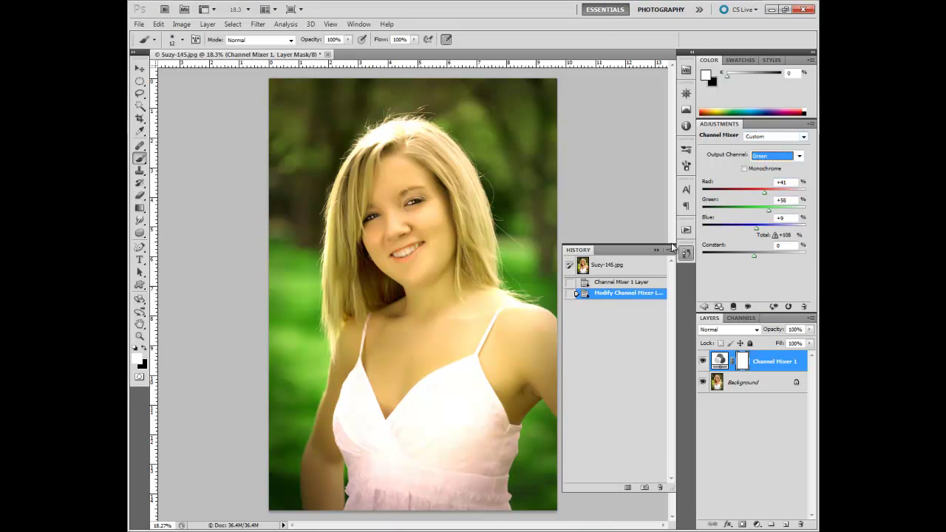
pyautogui.click(620, 266)
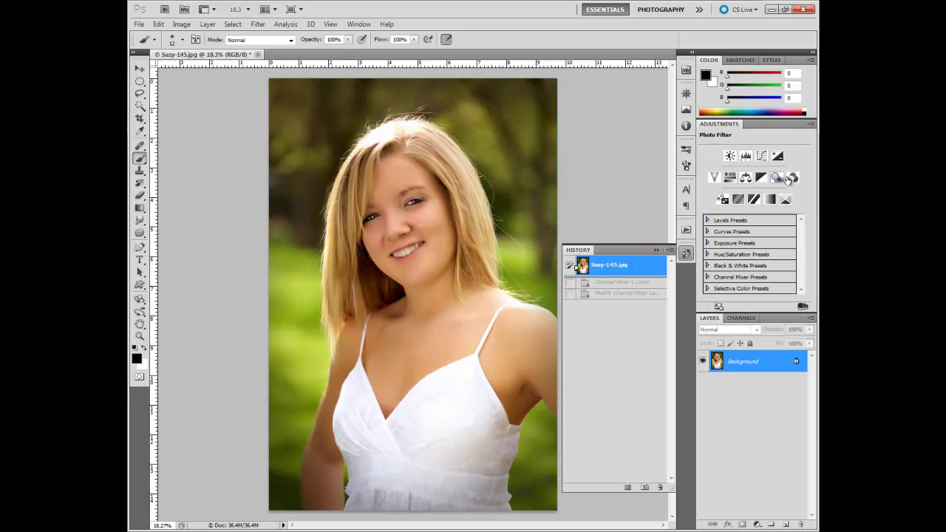
pyautogui.click(739, 200)
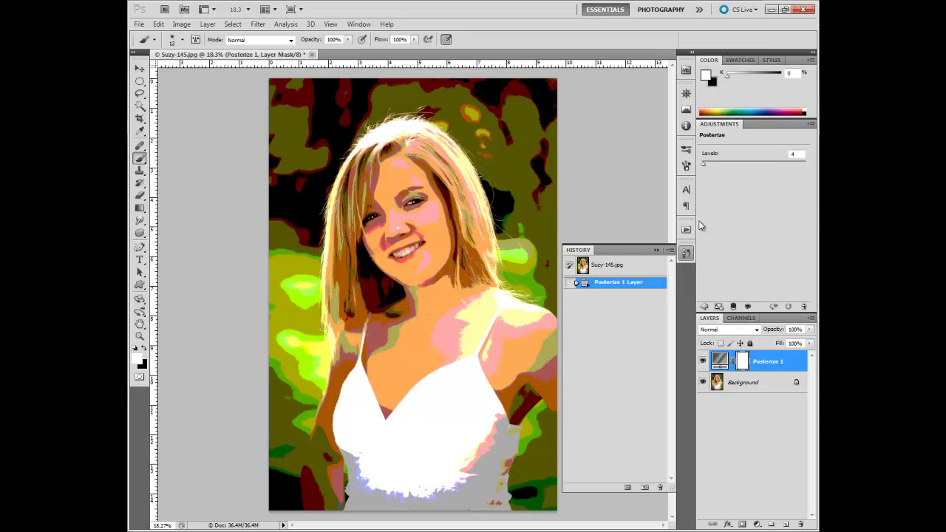
pyautogui.click(619, 269)
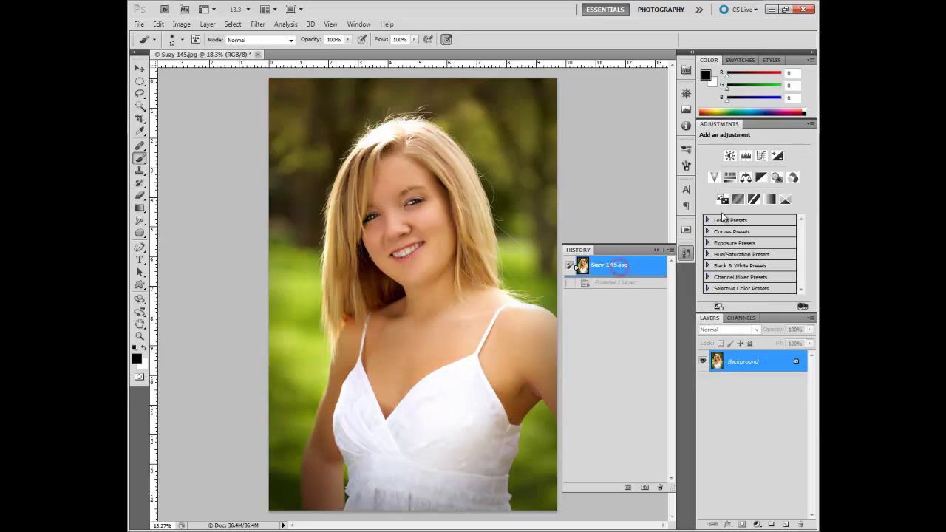
# Add a Selective Color layer with Reds Cyan lowered to -2, then select the Yellows range
pyautogui.click(786, 201)
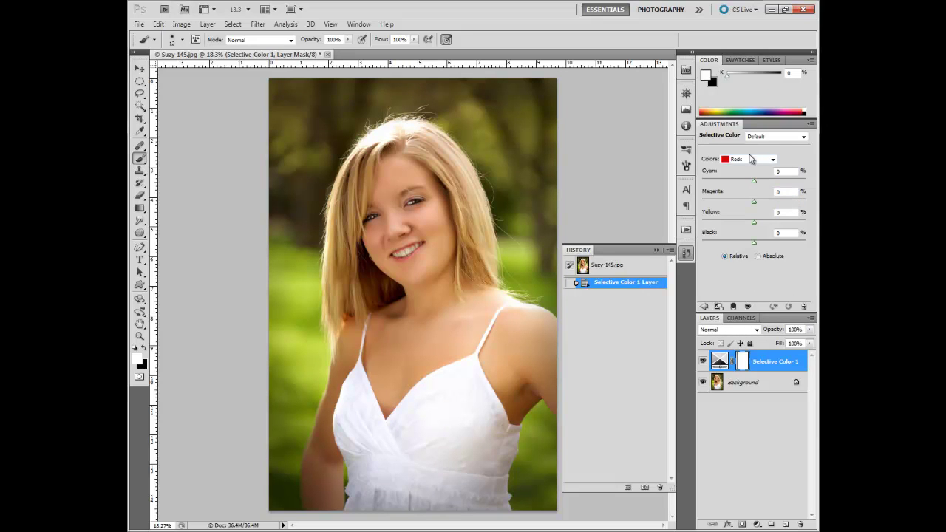
pyautogui.moveTo(754, 184); pyautogui.dragTo(757, 230)
pyautogui.click(772, 159)
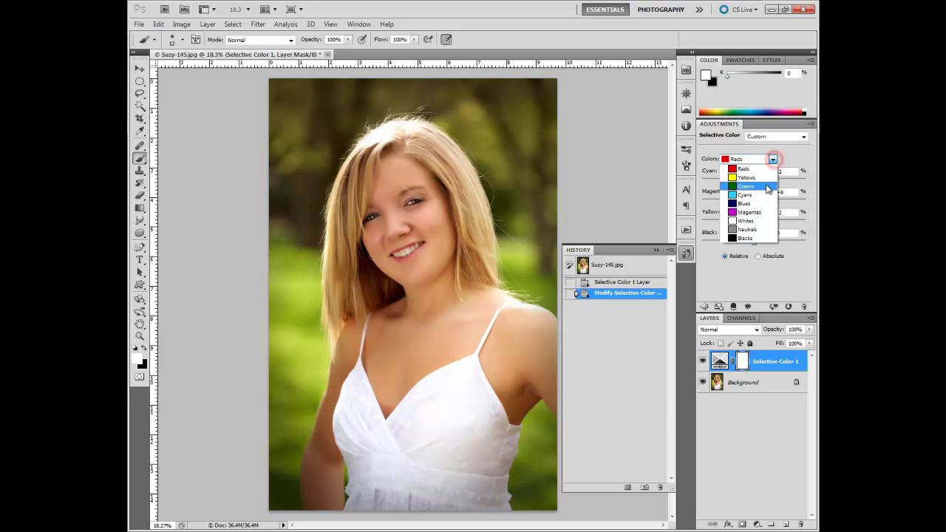
pyautogui.click(765, 181)
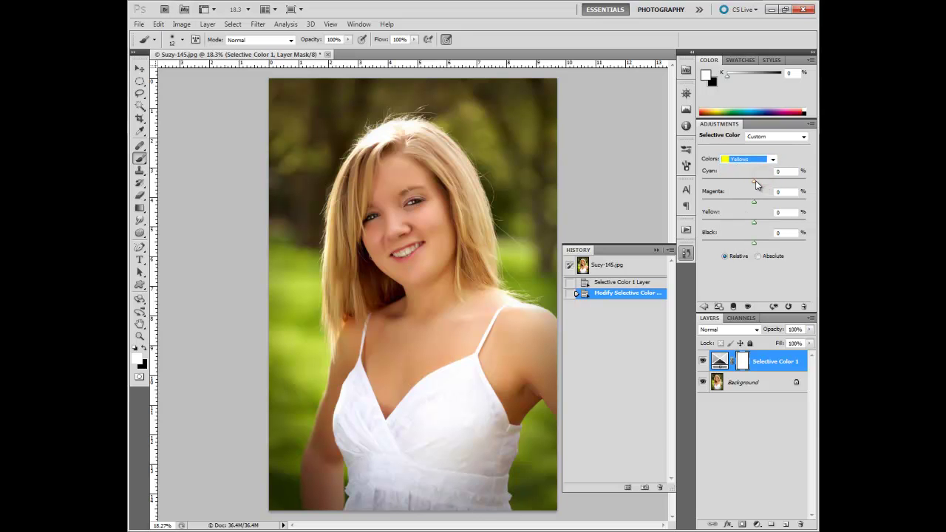